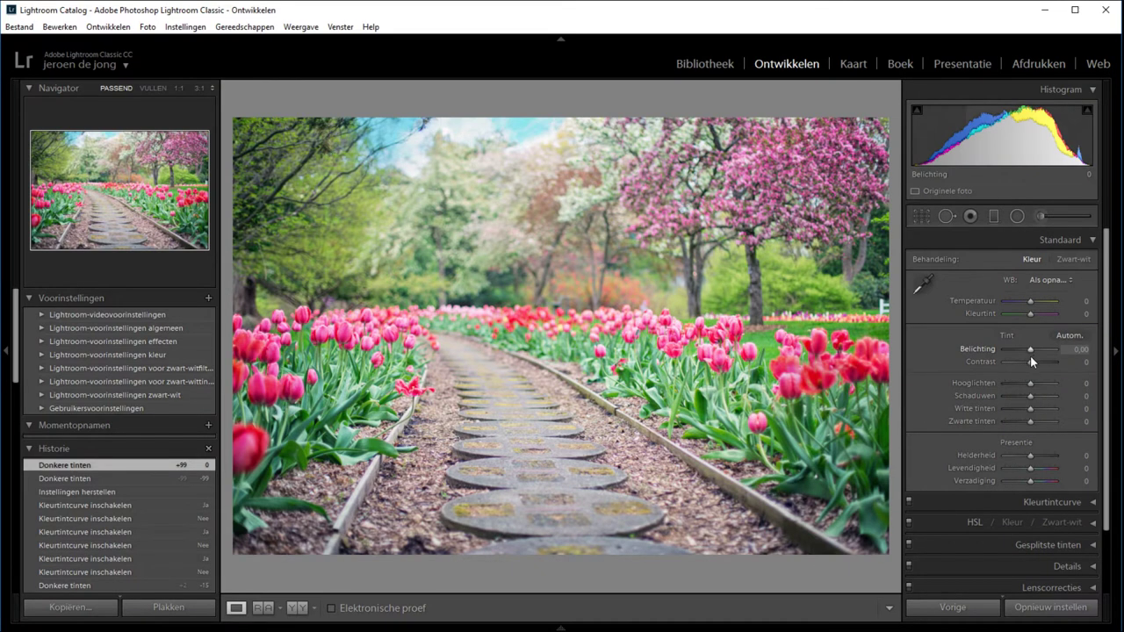
# Step: Try Contrast at +100 and then +20, resetting it to 0 each time
pyautogui.moveTo(1030, 361); pyautogui.dragTo(1076, 365)
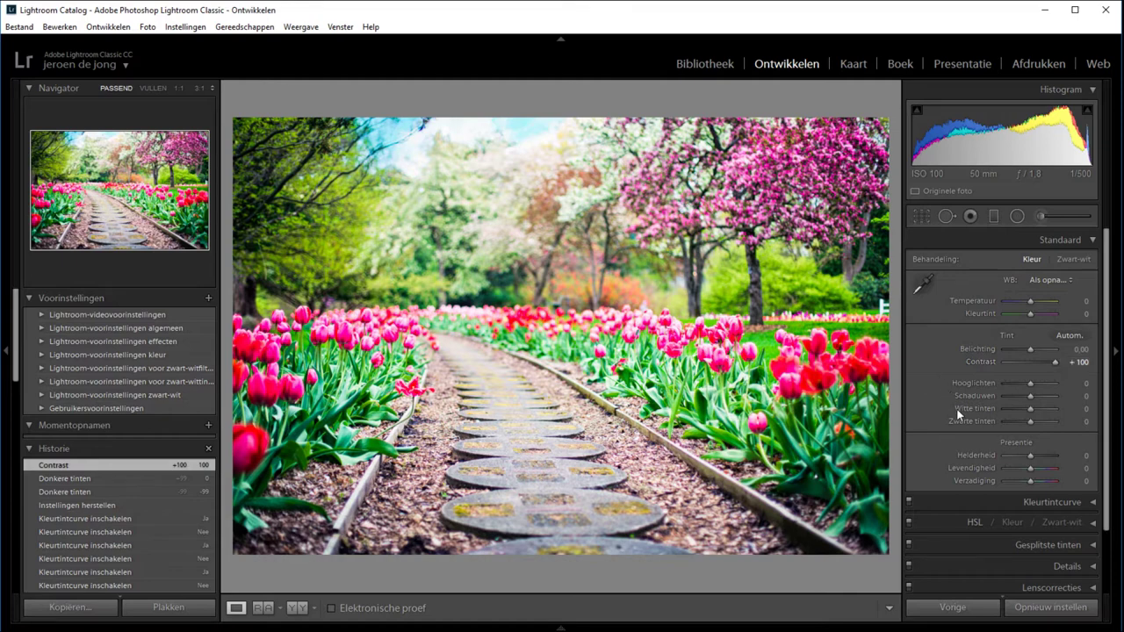
pyautogui.doubleClick(980, 361)
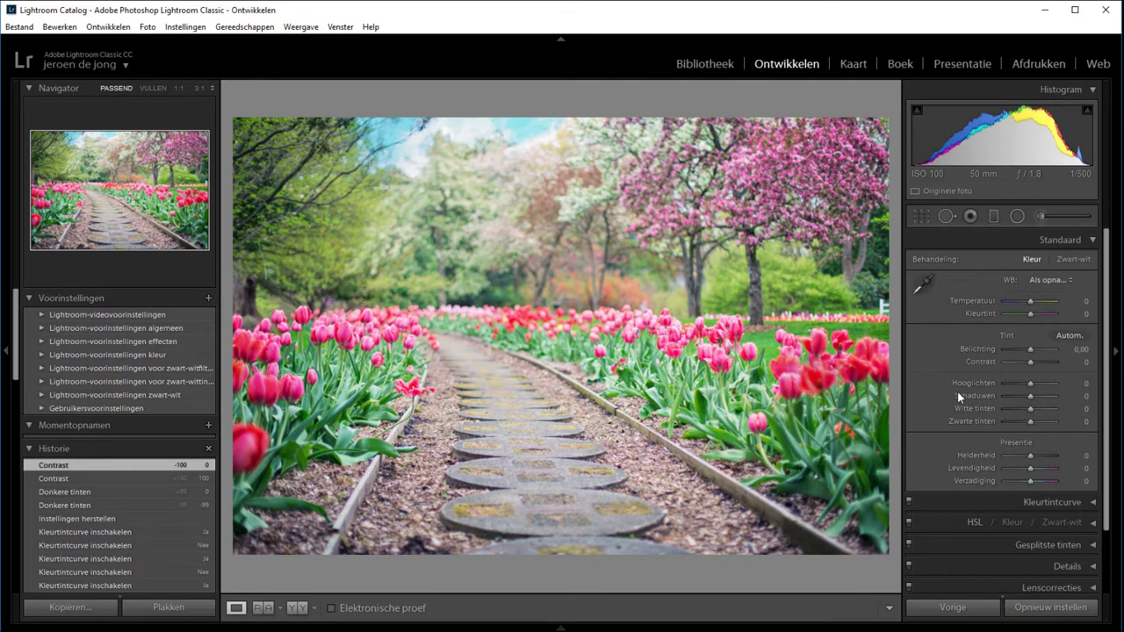
pyautogui.moveTo(1032, 360); pyautogui.dragTo(1035, 361)
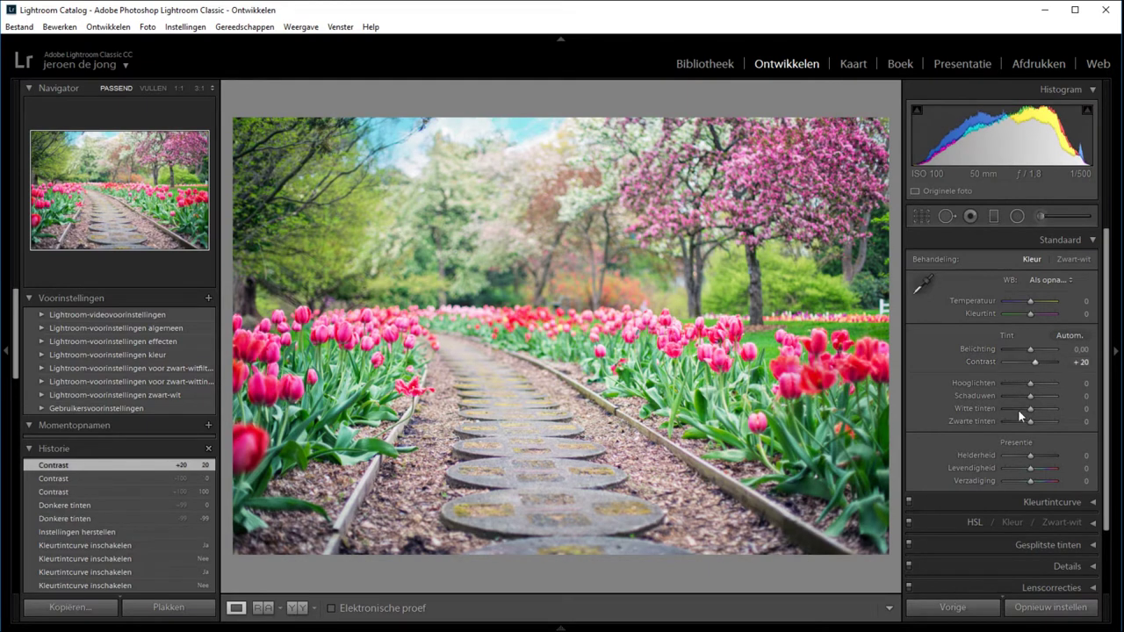
pyautogui.doubleClick(984, 361)
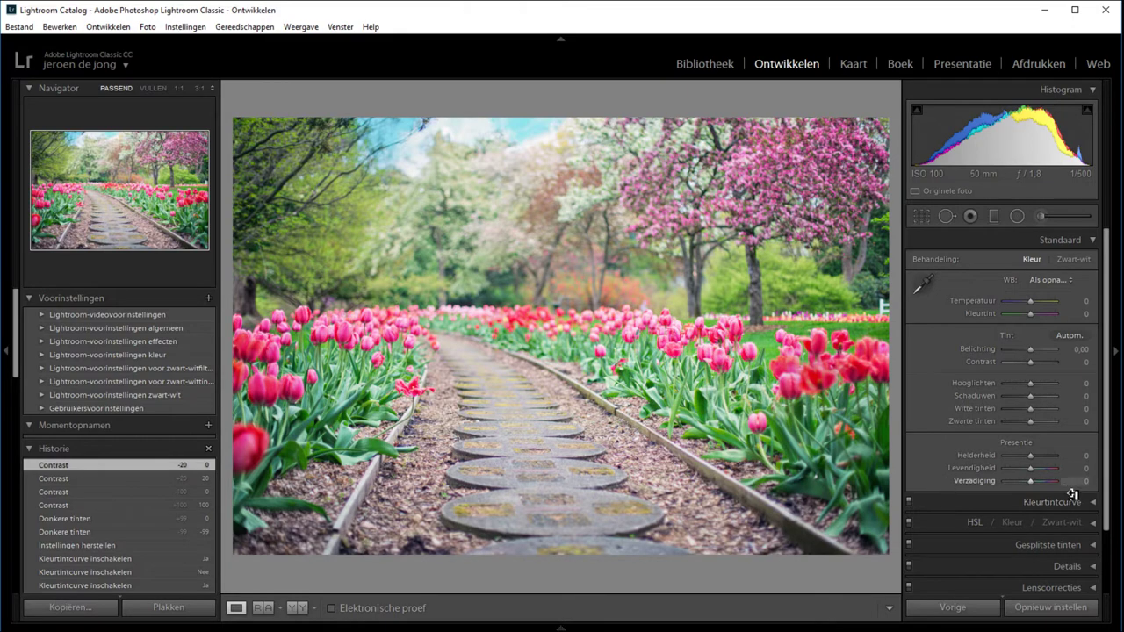
# Step: Lower the tone curve's Highlights region to -81, then reset it to 0
pyautogui.click(1093, 506)
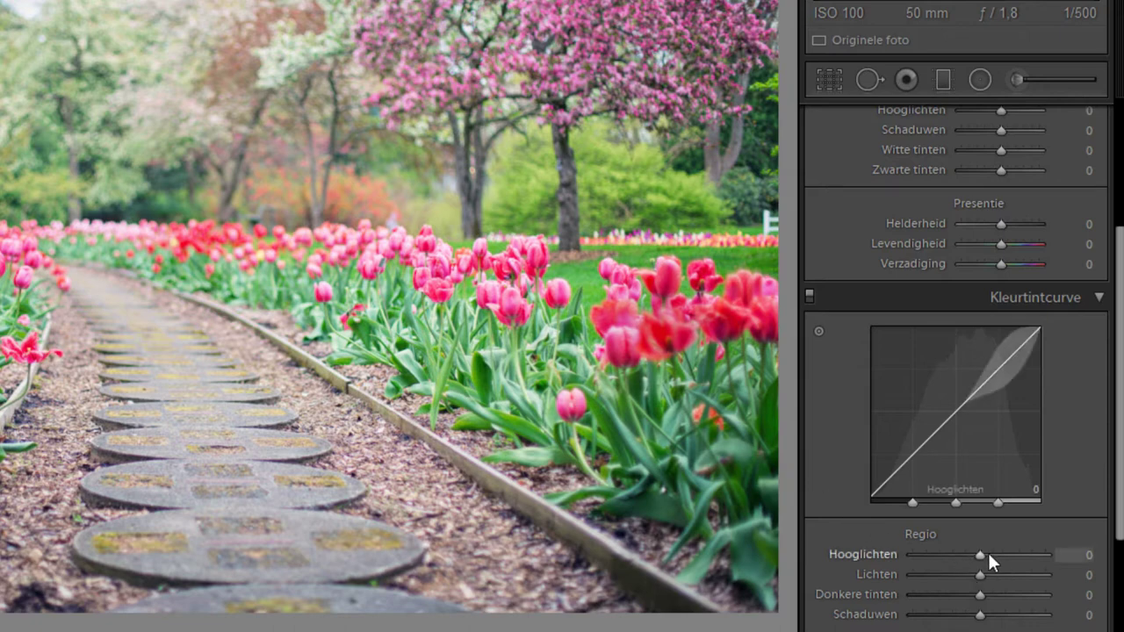
pyautogui.moveTo(981, 554)
pyautogui.mouseDown()
pyautogui.moveTo(926, 557)
pyautogui.moveTo(1008, 546)
pyautogui.mouseUp()
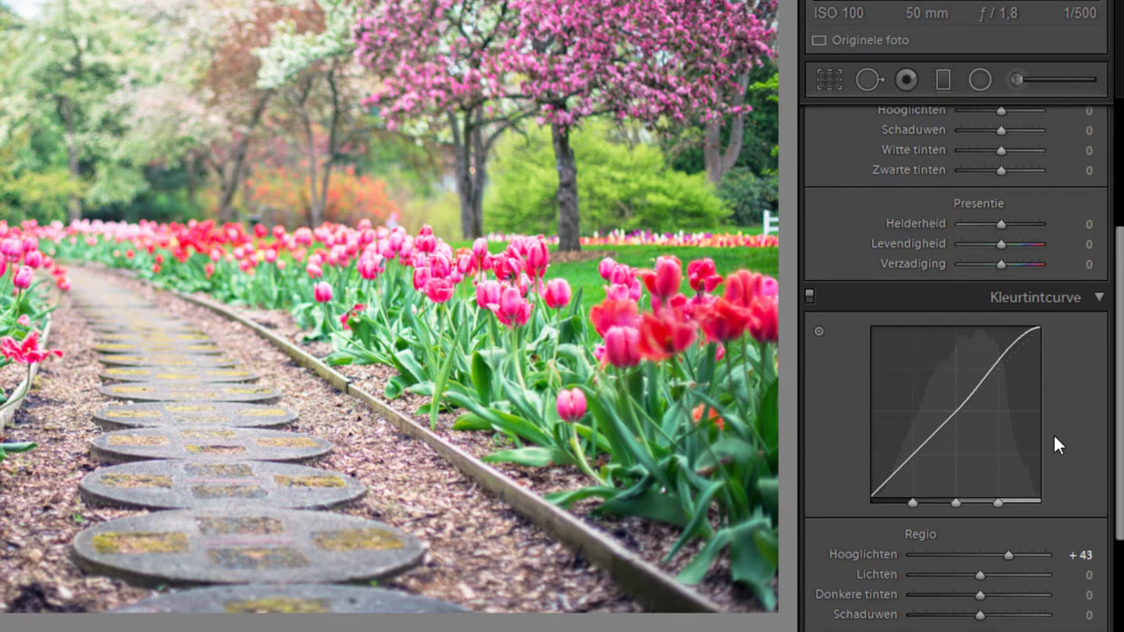
pyautogui.click(1008, 556)
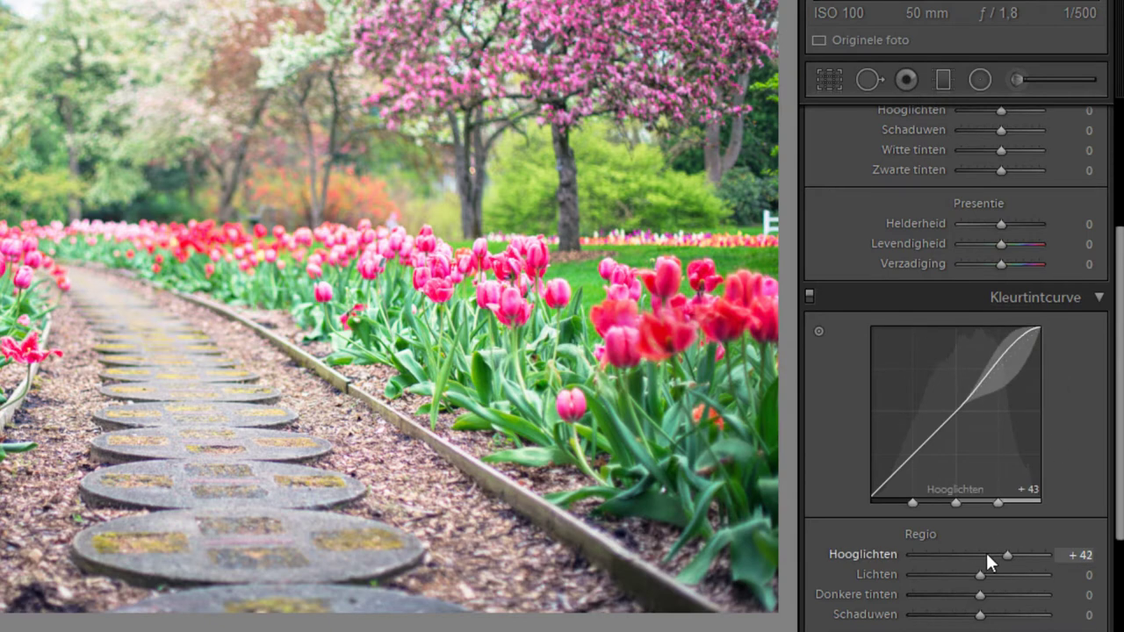
pyautogui.moveTo(986, 559); pyautogui.dragTo(904, 567)
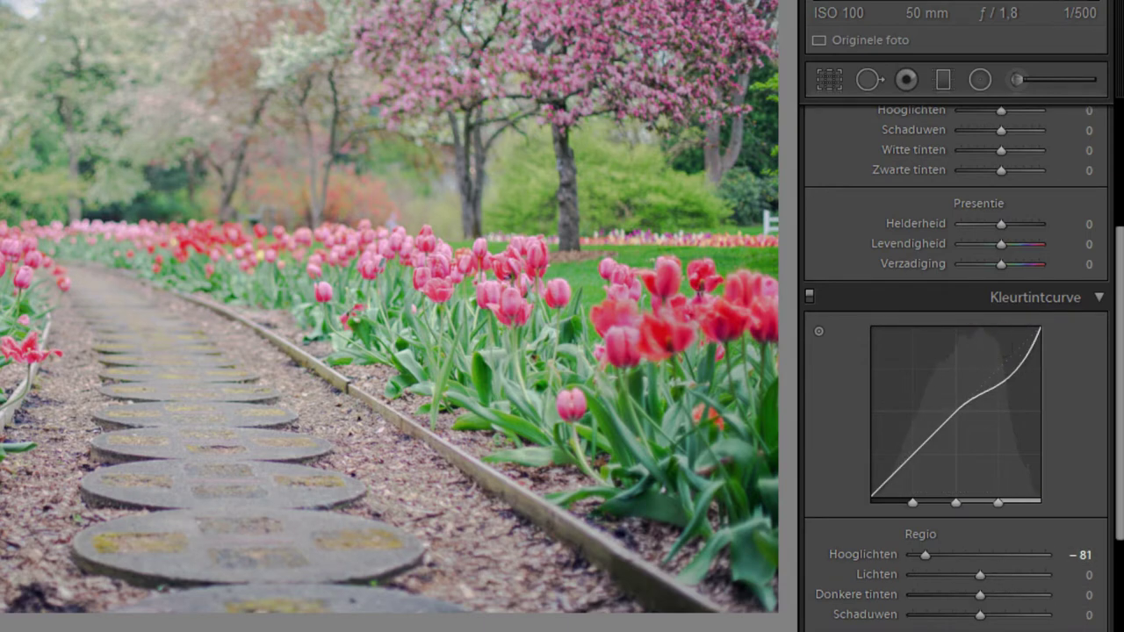
pyautogui.doubleClick(887, 553)
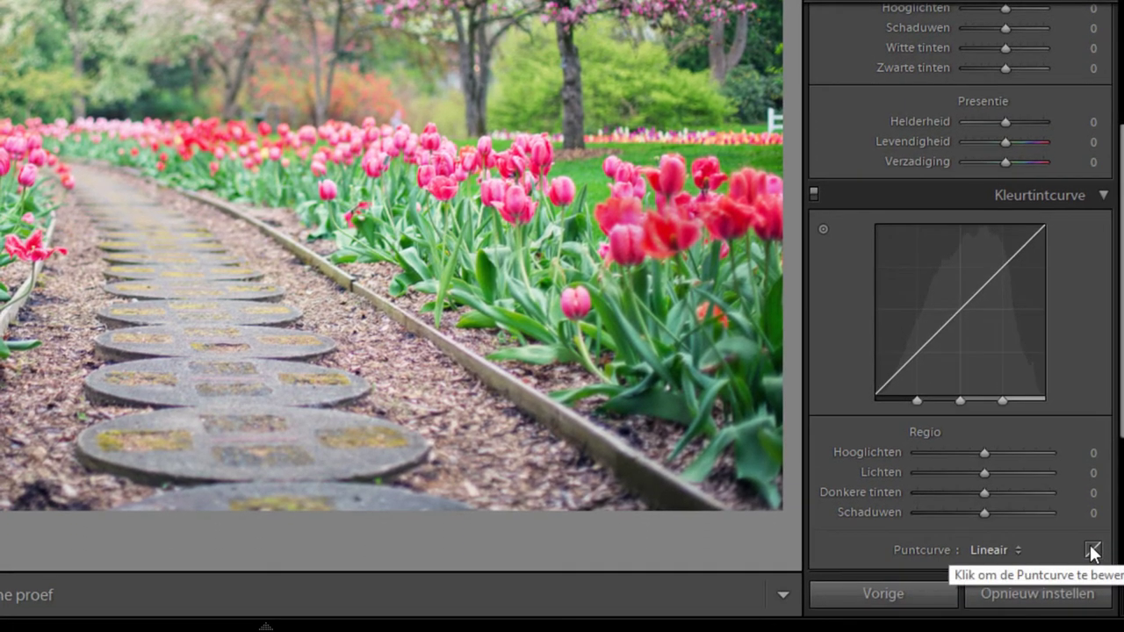
# Step: On the RGB point curve, move the black point inward and add two S-curve points, then remove both points
pyautogui.click(1093, 552)
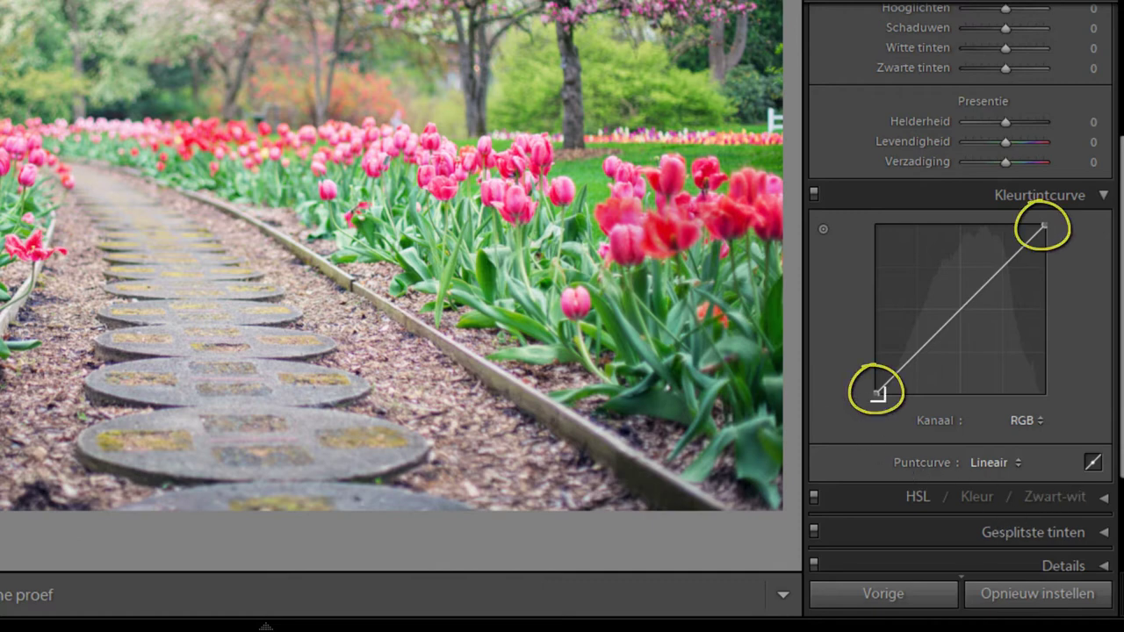
pyautogui.moveTo(876, 392)
pyautogui.mouseDown()
pyautogui.moveTo(898, 392)
pyautogui.moveTo(863, 402)
pyautogui.moveTo(847, 348)
pyautogui.moveTo(839, 398)
pyautogui.mouseUp()
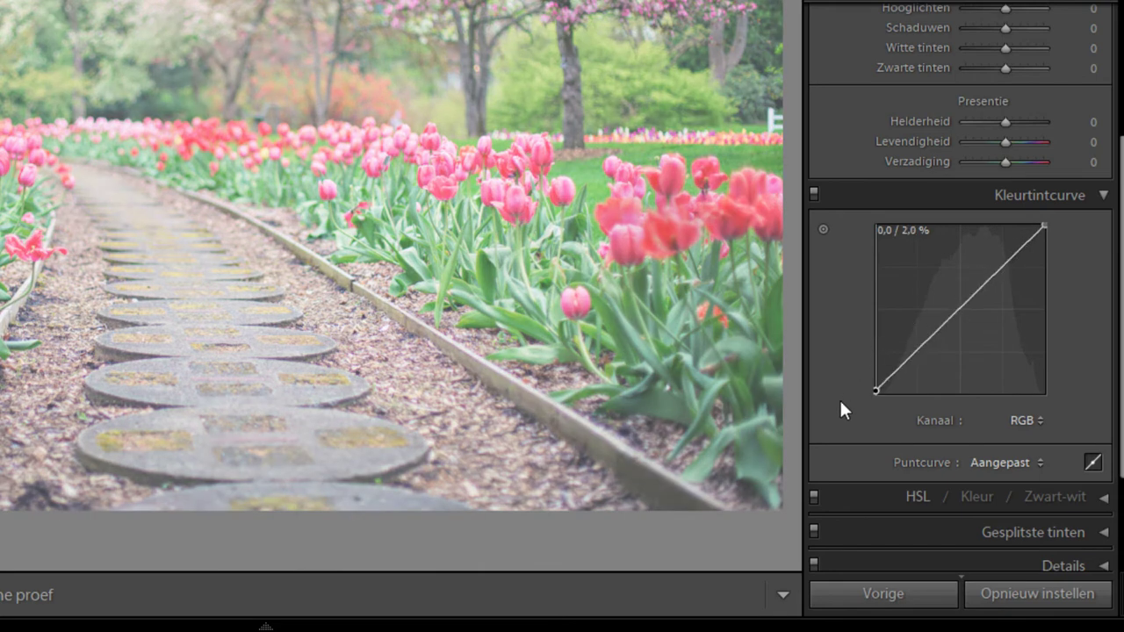
pyautogui.moveTo(918, 353); pyautogui.dragTo(929, 362)
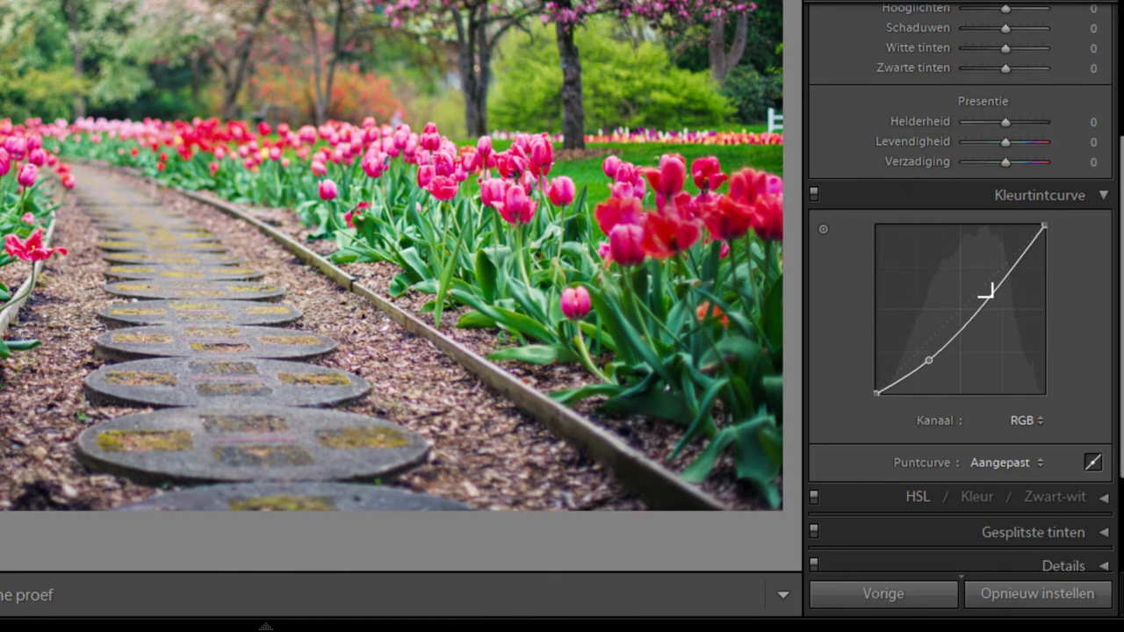
pyautogui.moveTo(985, 291); pyautogui.dragTo(988, 270)
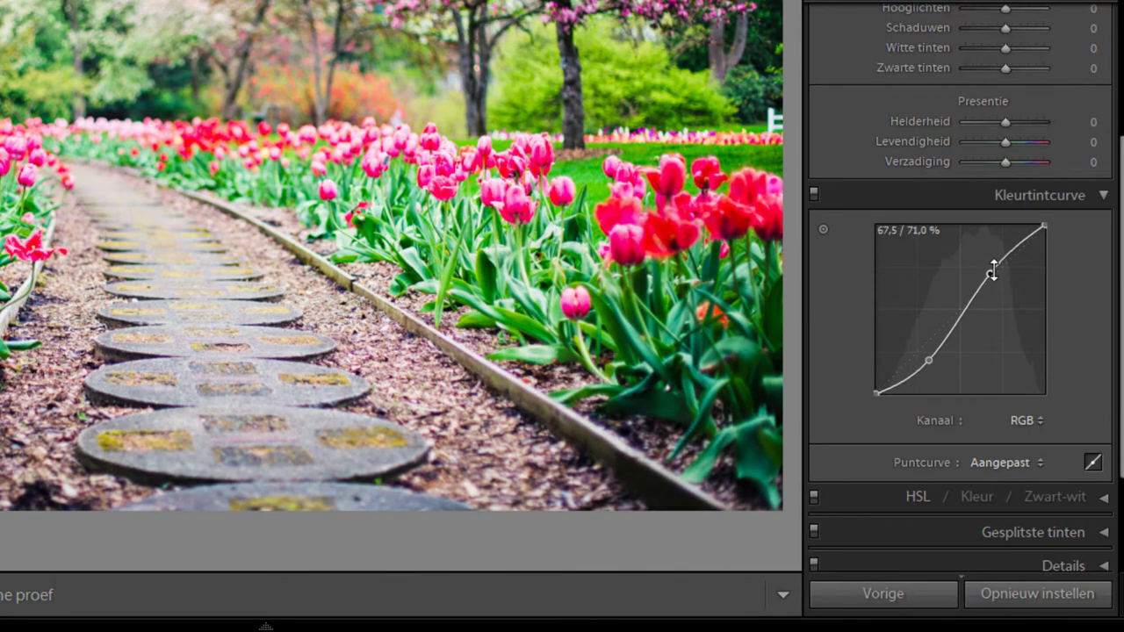
pyautogui.doubleClick(990, 273)
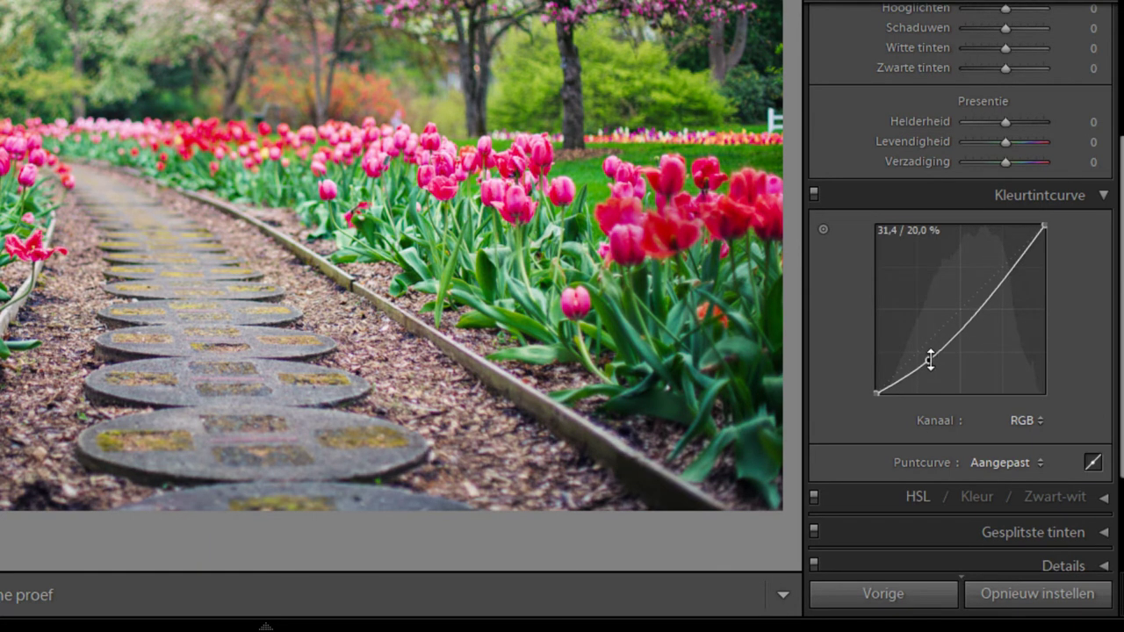
pyautogui.doubleClick(929, 361)
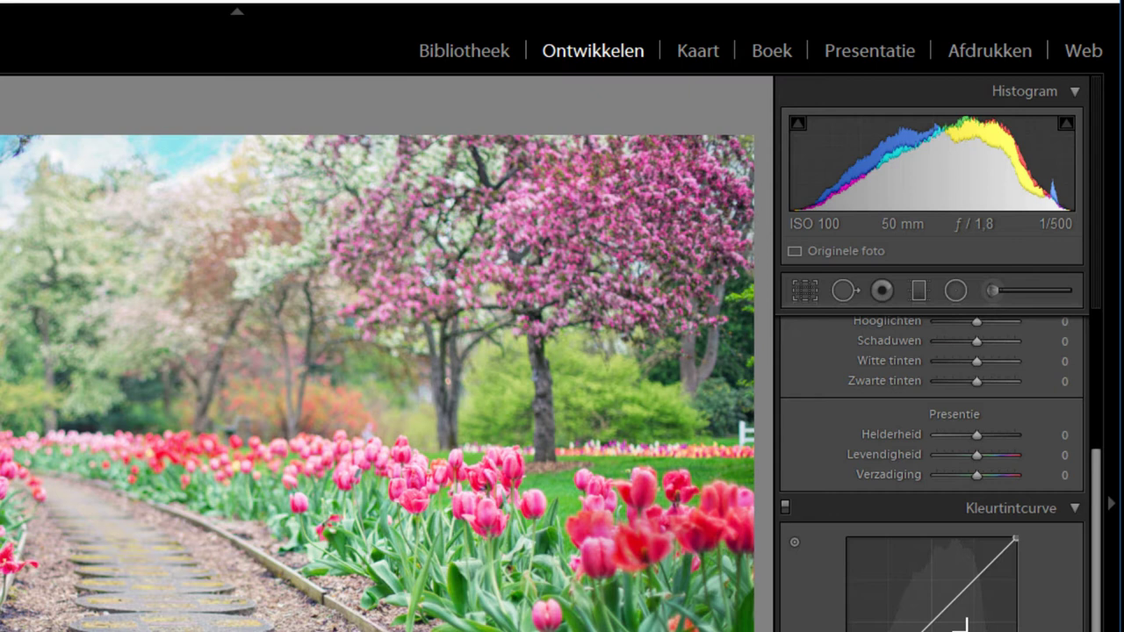
# Step: Turn on clipping warnings and raise Exposure to +3.27 to show highlight clipping
pyautogui.press('j')
pyautogui.click(1097, 336)
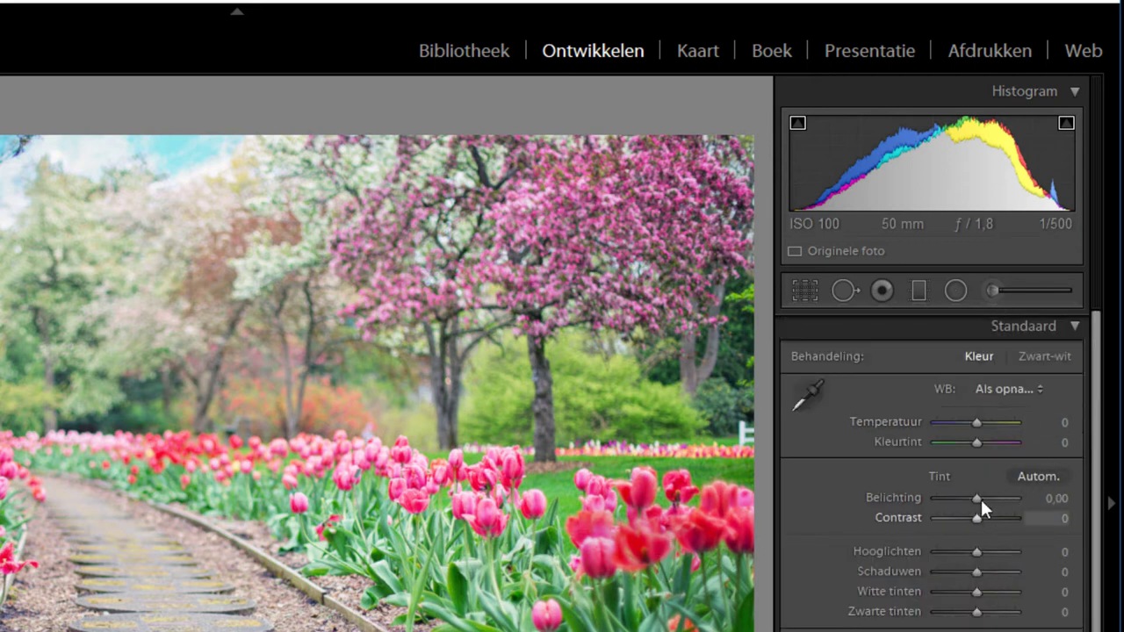
pyautogui.moveTo(976, 497); pyautogui.dragTo(1000, 497)
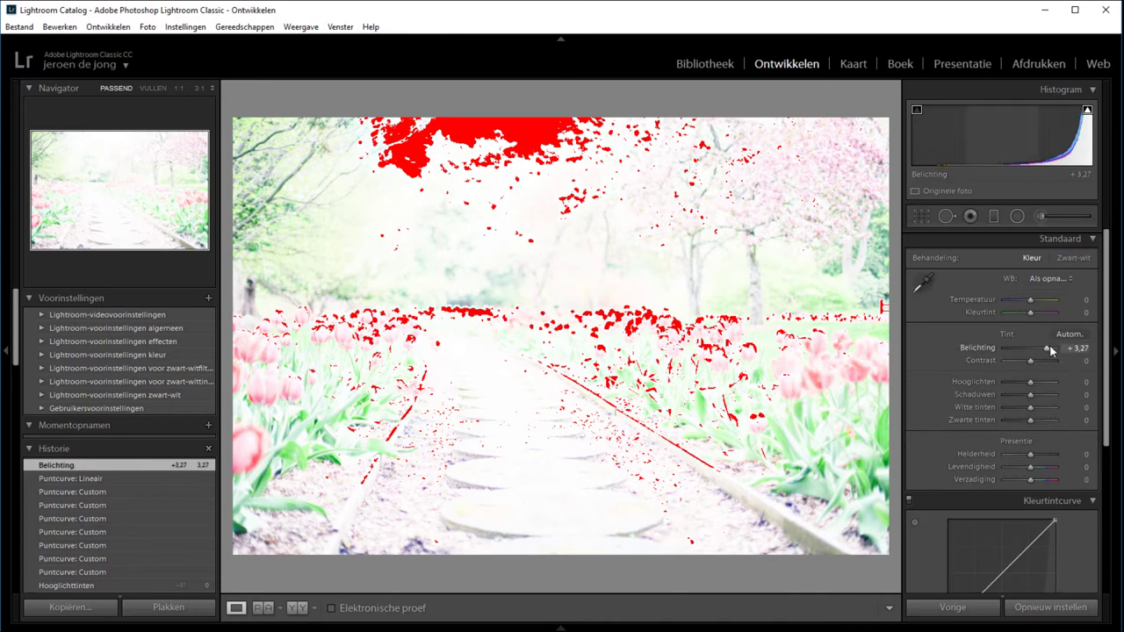
# Step: Drop Exposure to -5.00 and Shadows to -100 to reveal shadow clipping
pyautogui.moveTo(1044, 348); pyautogui.dragTo(997, 347)
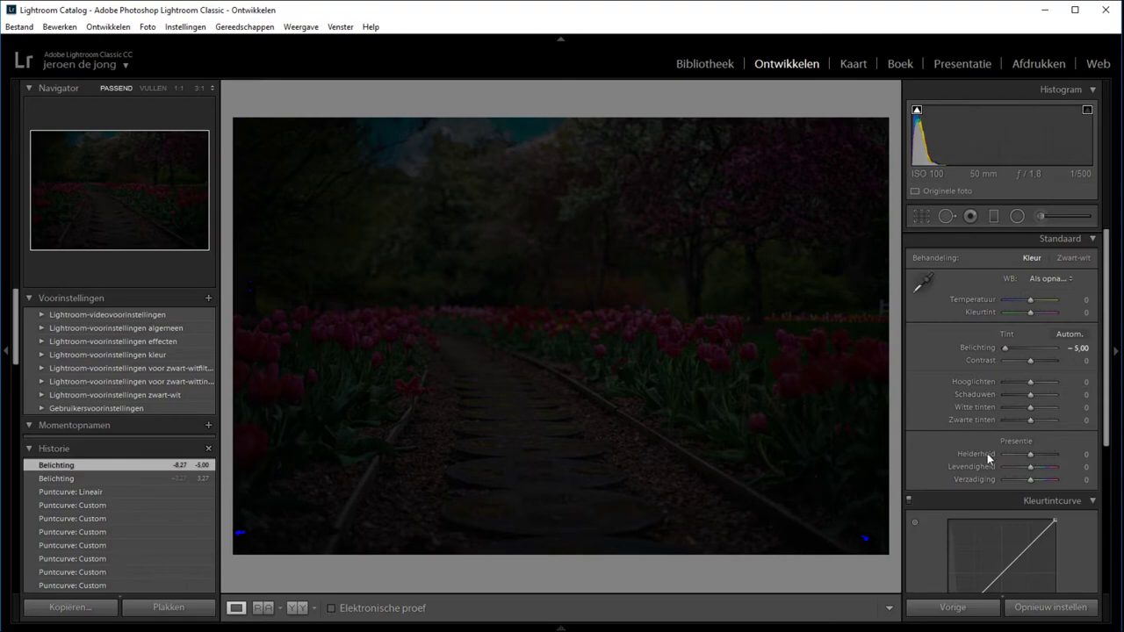
pyautogui.moveTo(1029, 394)
pyautogui.mouseDown()
pyautogui.moveTo(991, 402)
pyautogui.moveTo(1017, 421)
pyautogui.mouseUp()
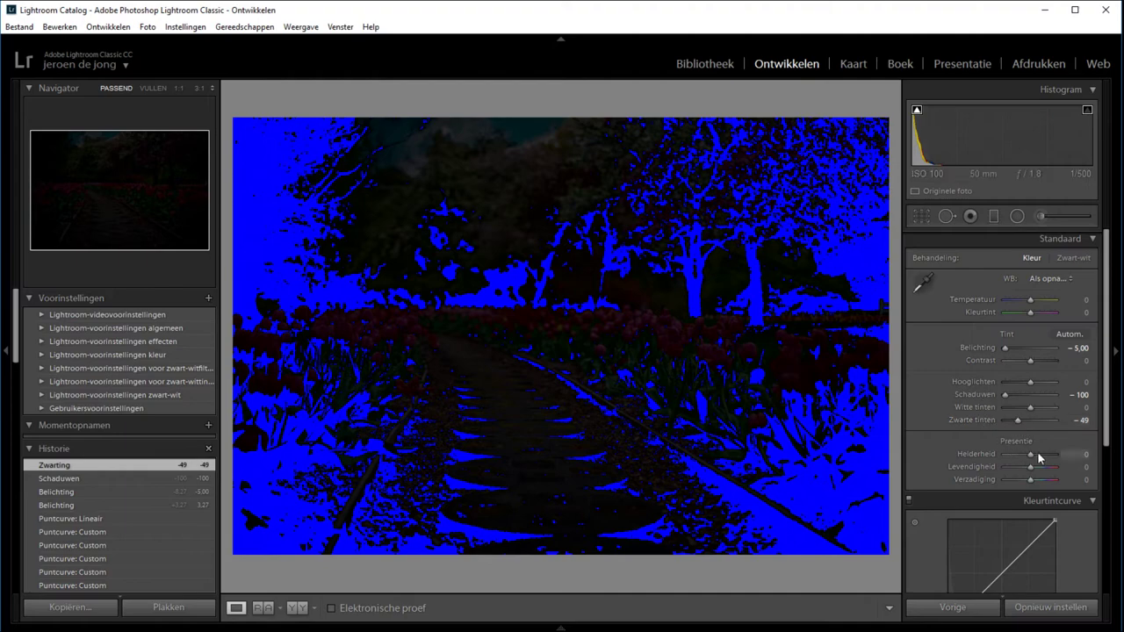
pyautogui.click(1054, 607)
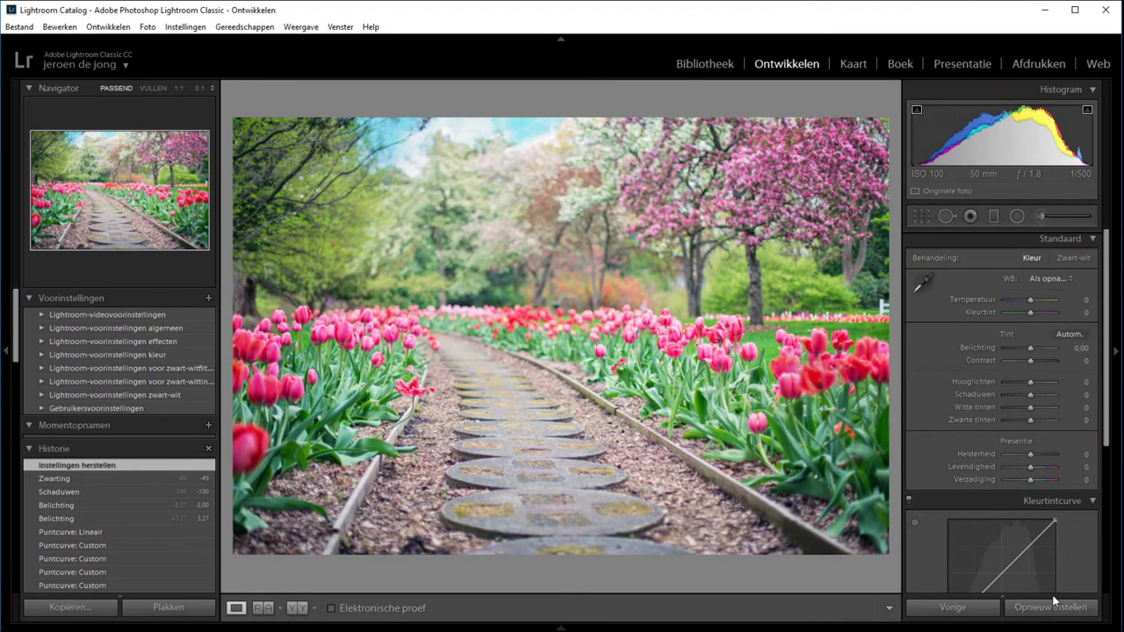
pyautogui.moveTo(1032, 422); pyautogui.dragTo(996, 424)
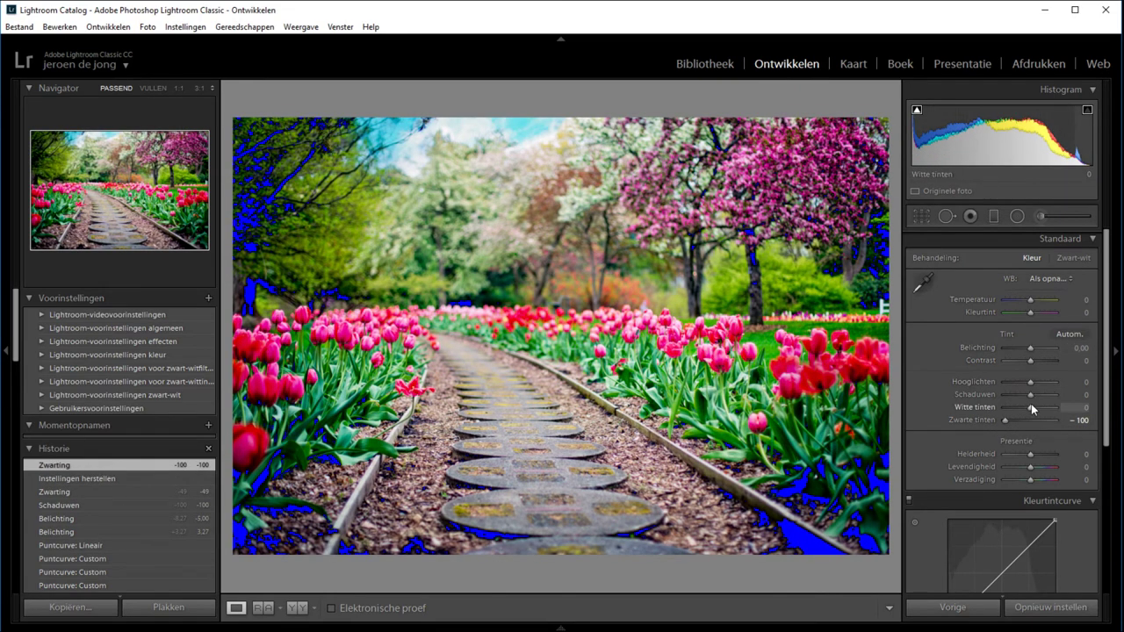
pyautogui.moveTo(1031, 408); pyautogui.dragTo(1047, 413)
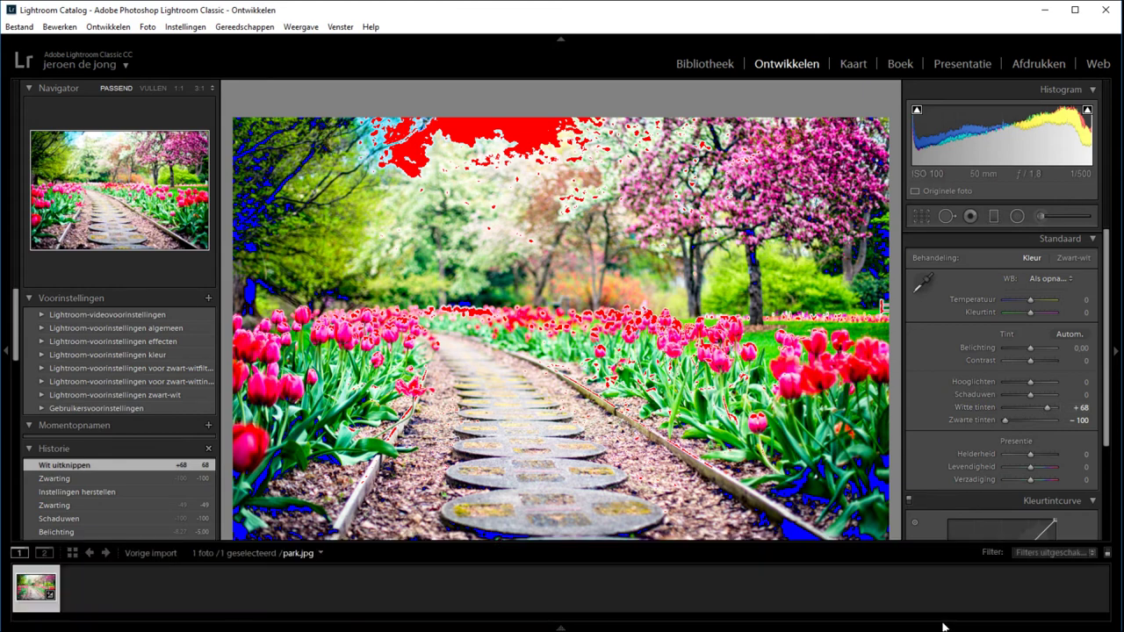
pyautogui.press('j')
pyautogui.press('j')
pyautogui.scroll(-3, 1098, 422)
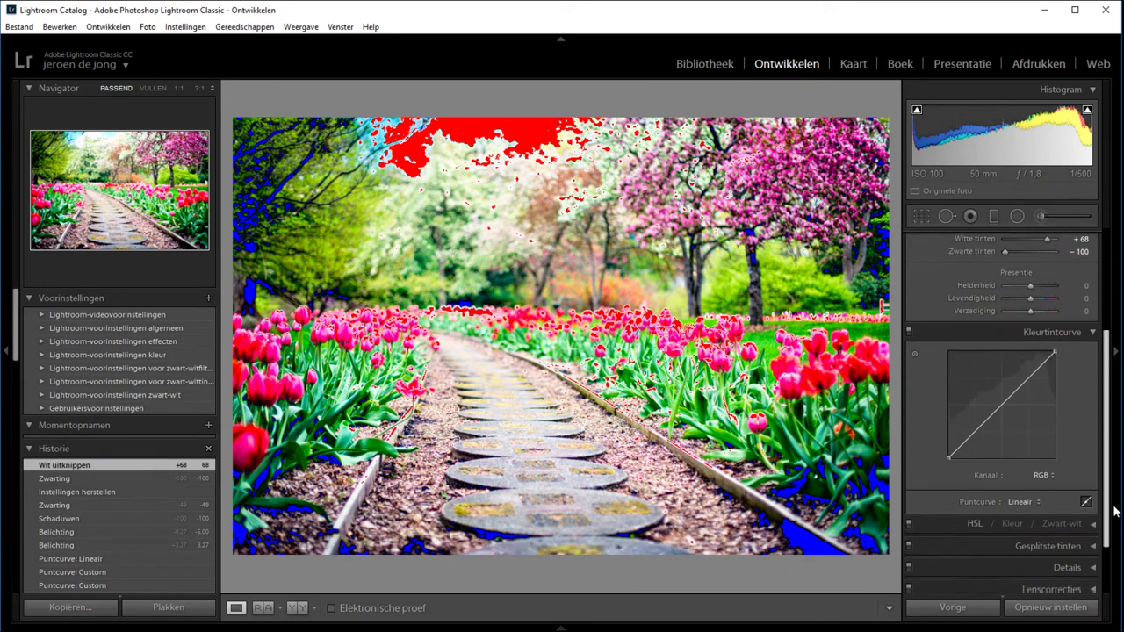
# Step: Reset develop settings, pull the curve endpoints in to about 5.5% and 95.3%, and hide clipping
pyautogui.click(1065, 606)
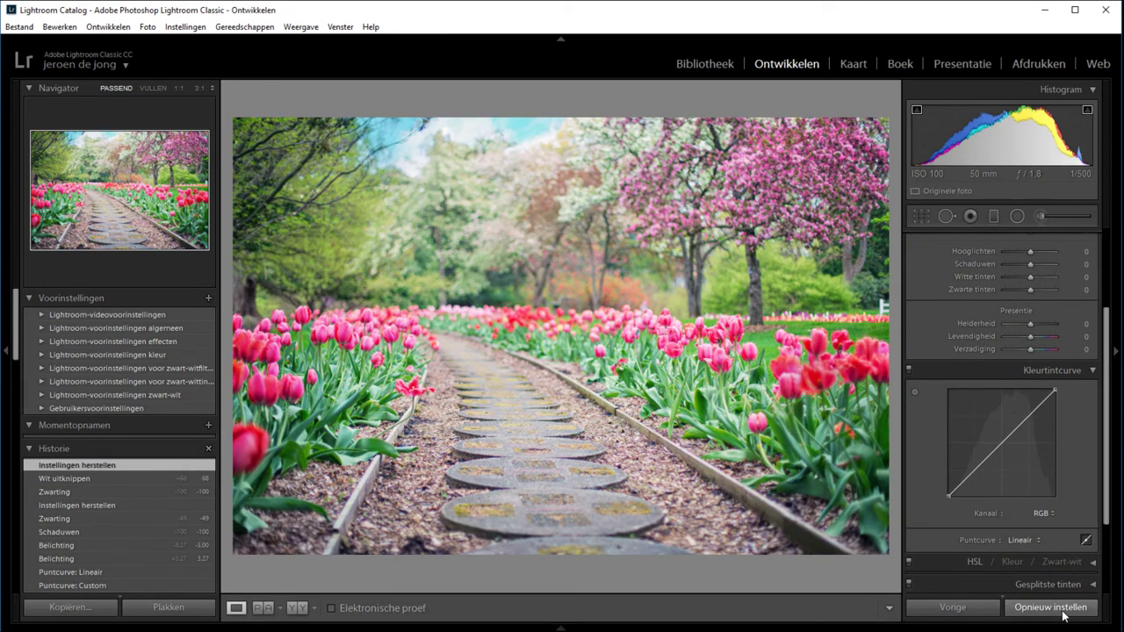
pyautogui.scroll(-1, 1010, 518)
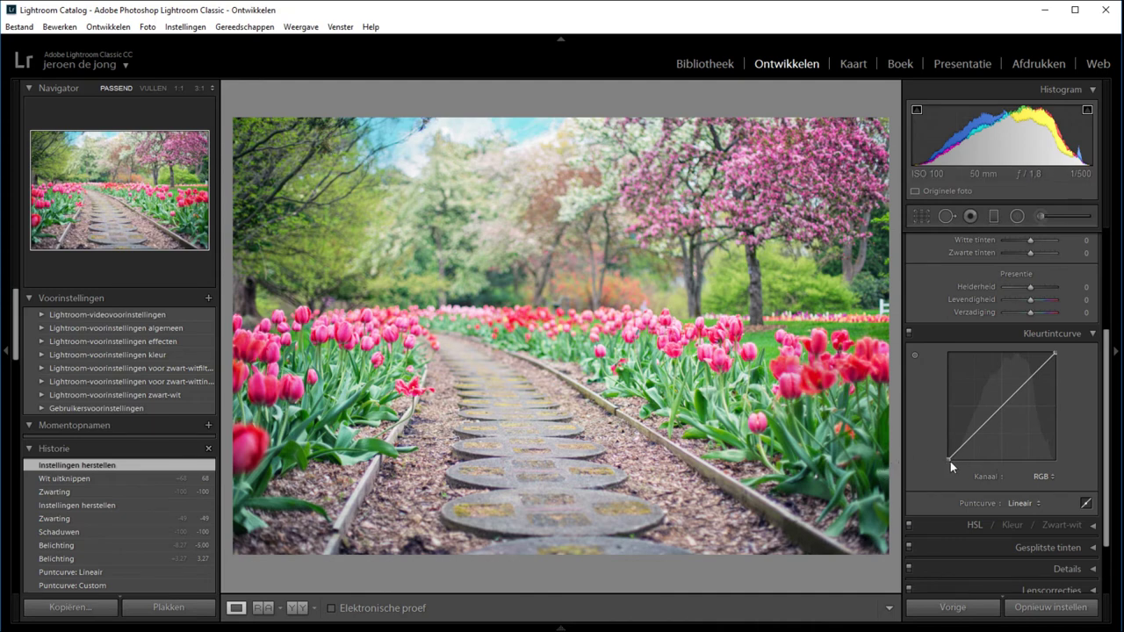
pyautogui.moveTo(949, 460); pyautogui.dragTo(957, 467)
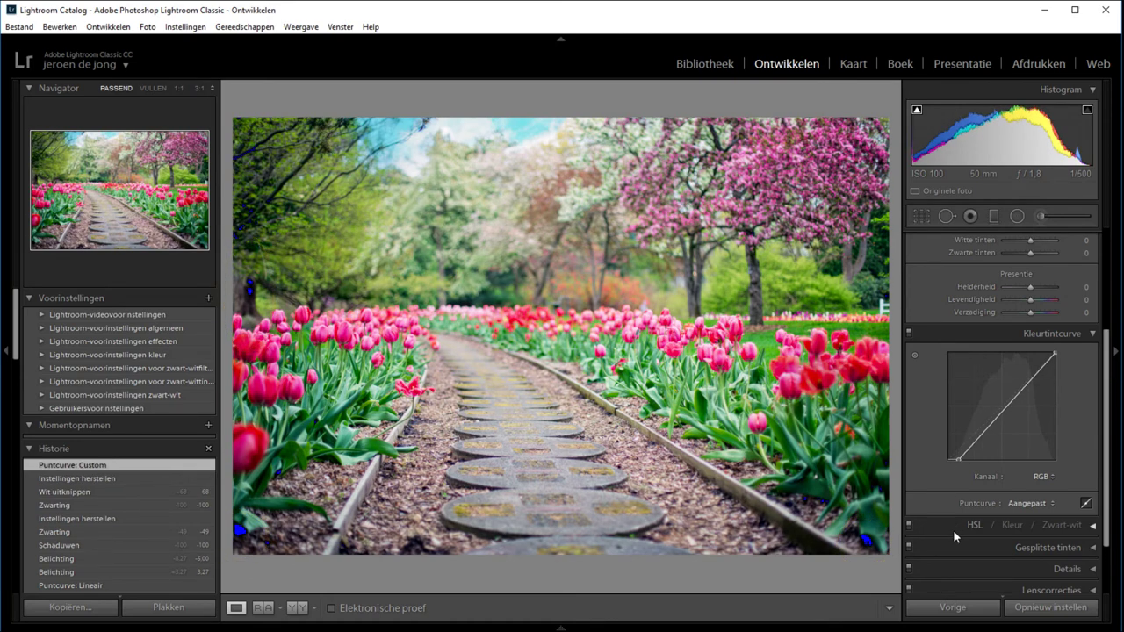
pyautogui.moveTo(1056, 354); pyautogui.dragTo(1051, 354)
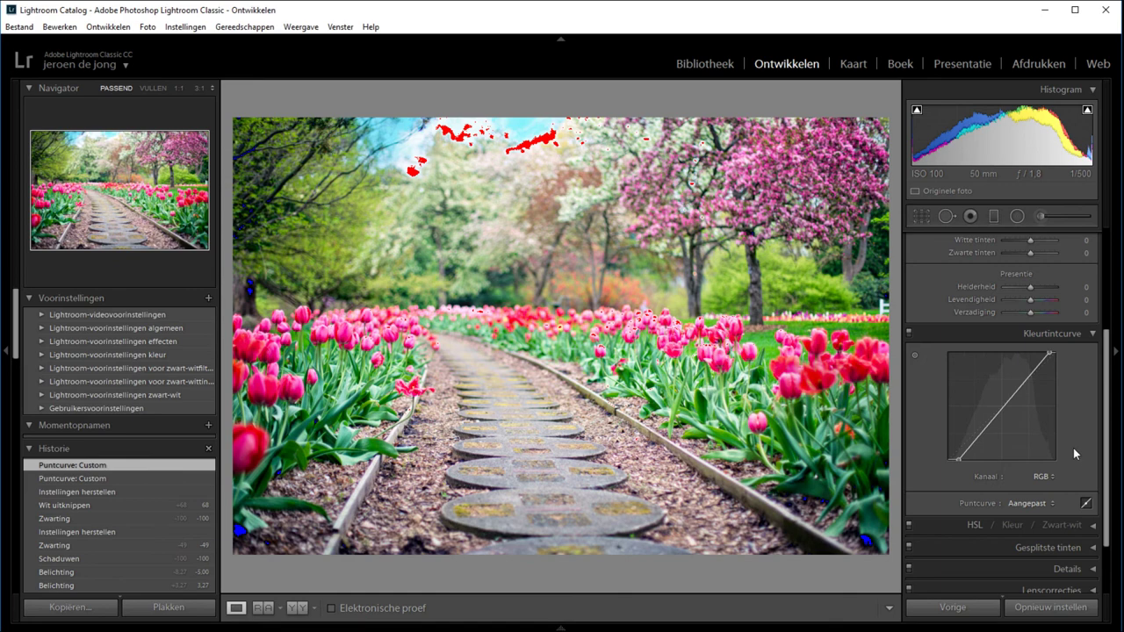
pyautogui.press('j')
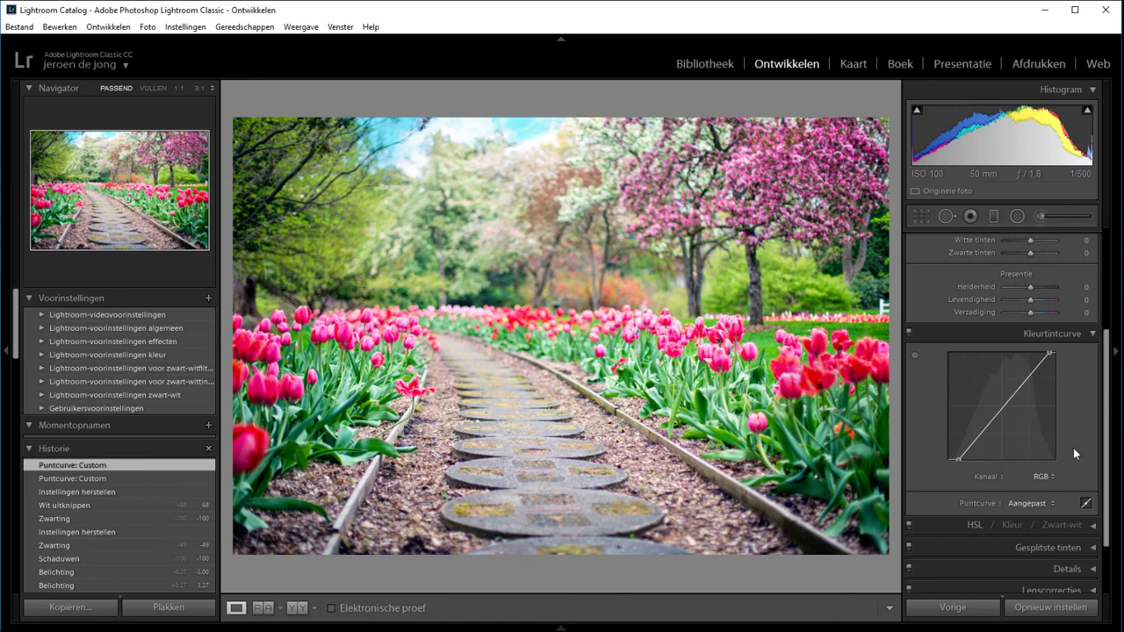
pyautogui.click(909, 334)
pyautogui.click(909, 334)
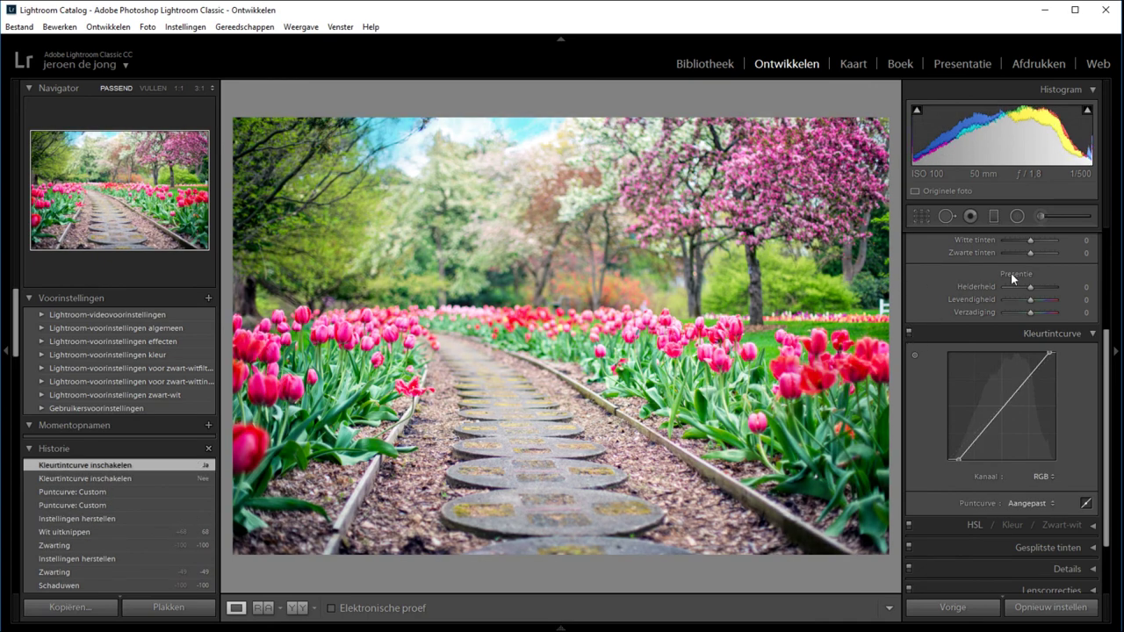
pyautogui.scroll(3, 1106, 259)
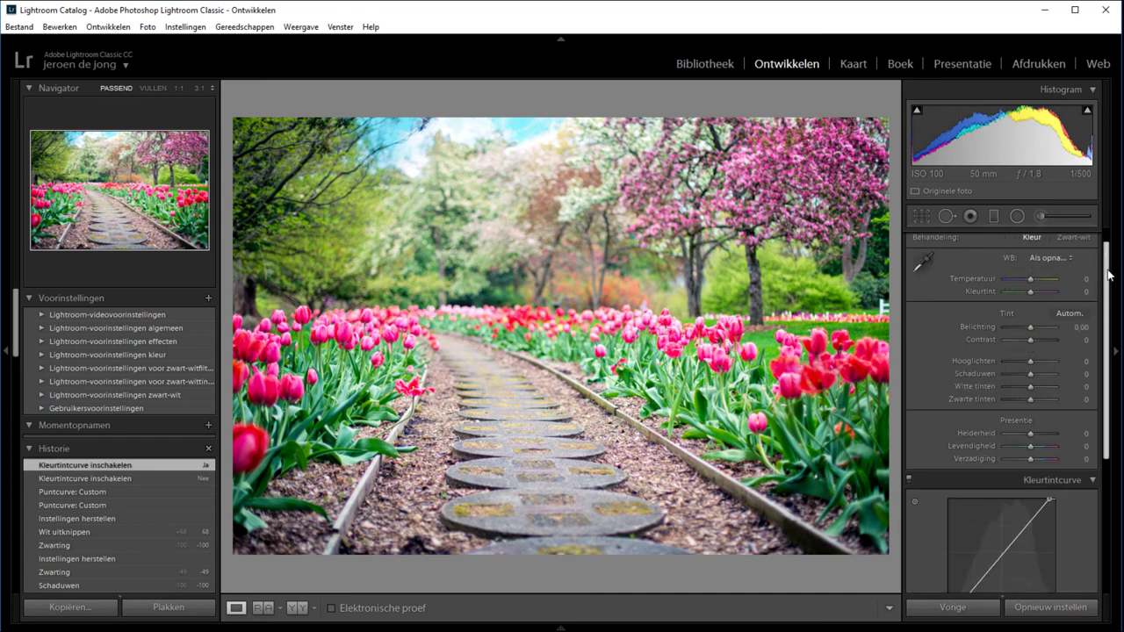